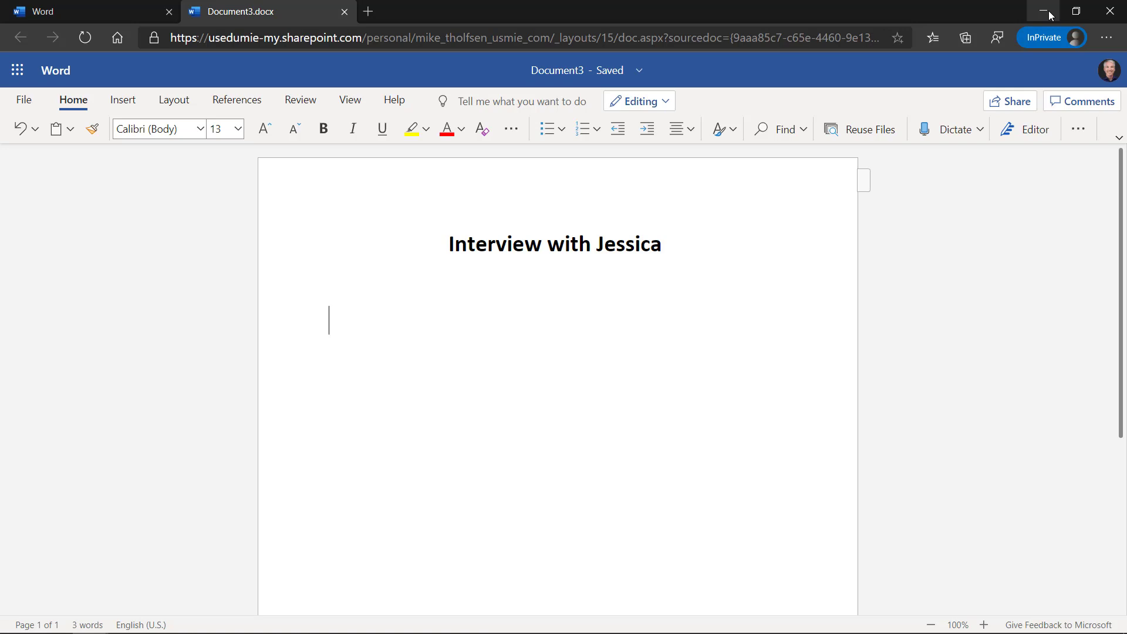
Open the Transcribe pane from the Home ribbon's Dictate dropdown beside Document3
left_click(1044, 12)
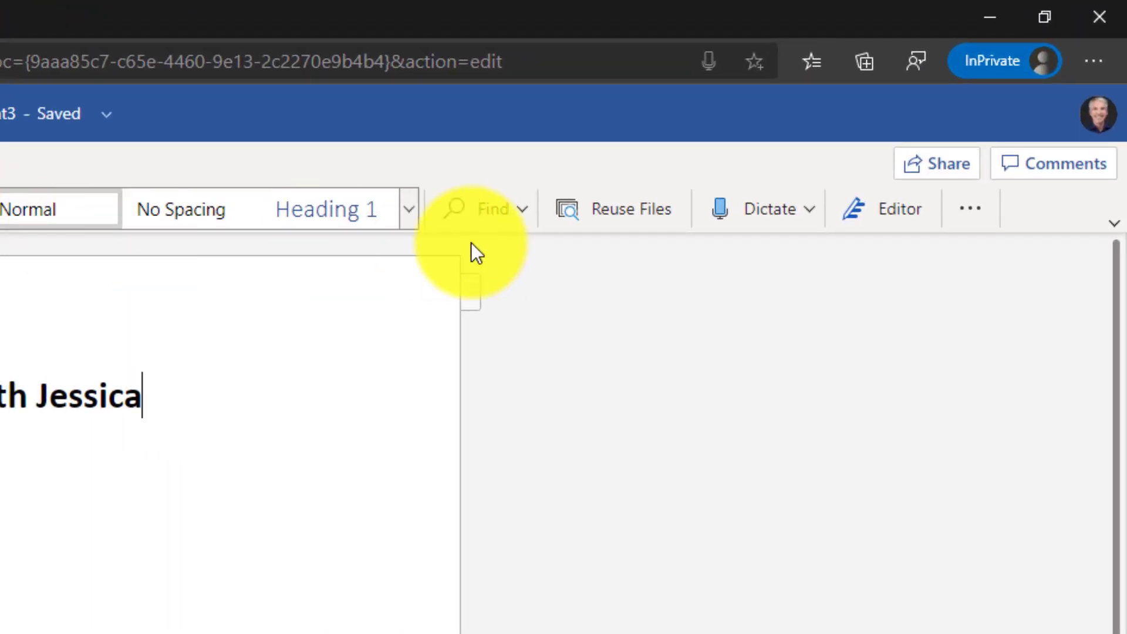
left_click(811, 212)
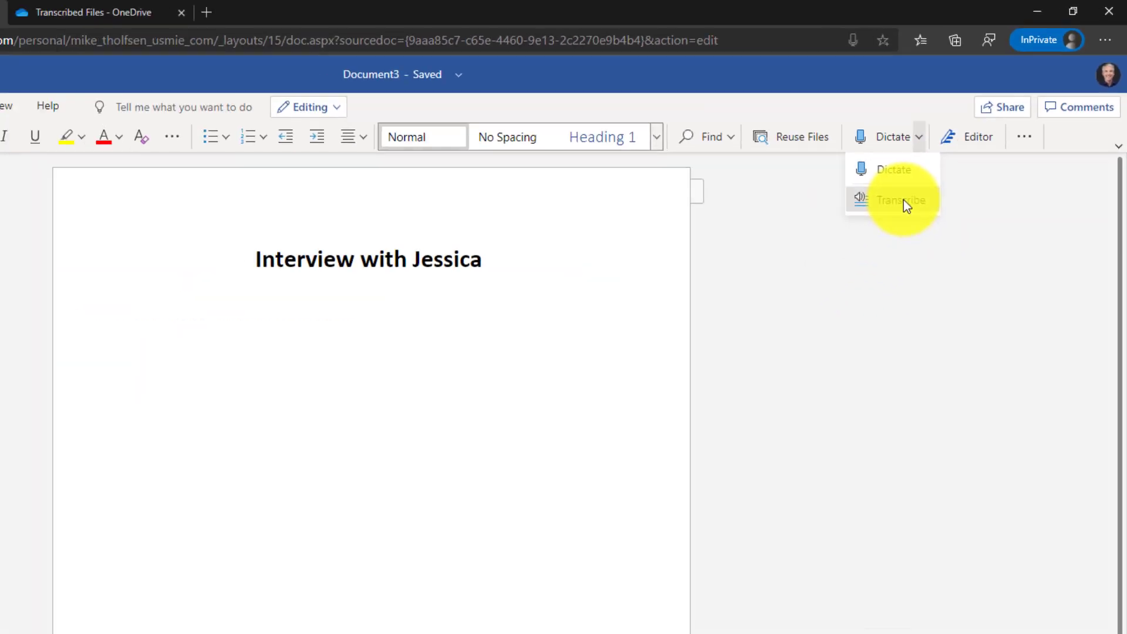
left_click(904, 200)
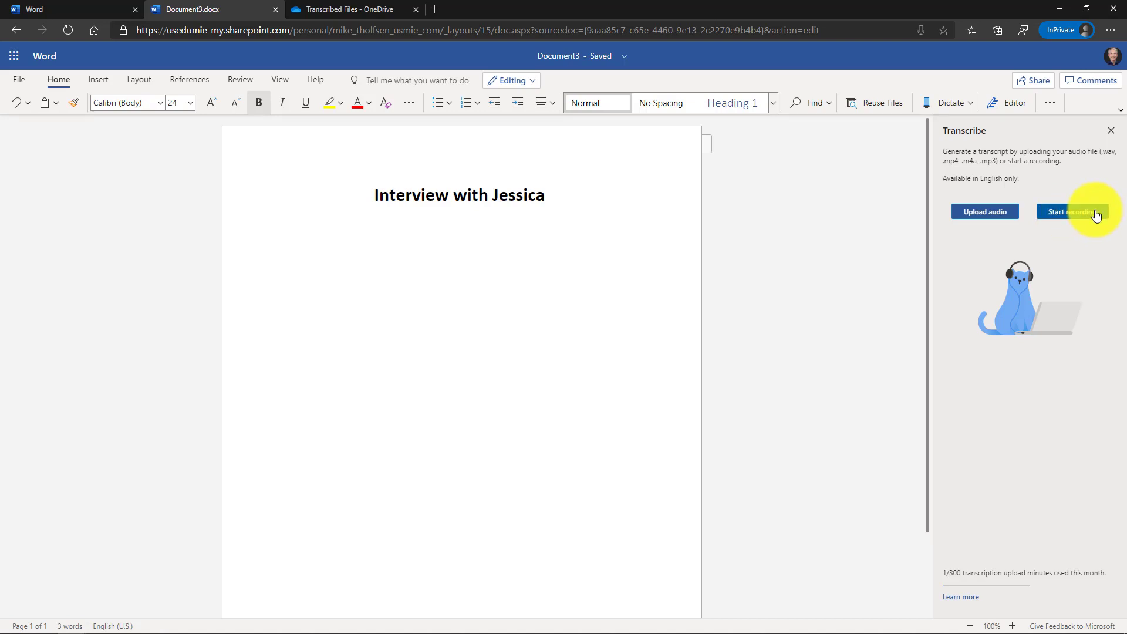
Start recording and let about 40 seconds of the interview be captured
left_click(1067, 217)
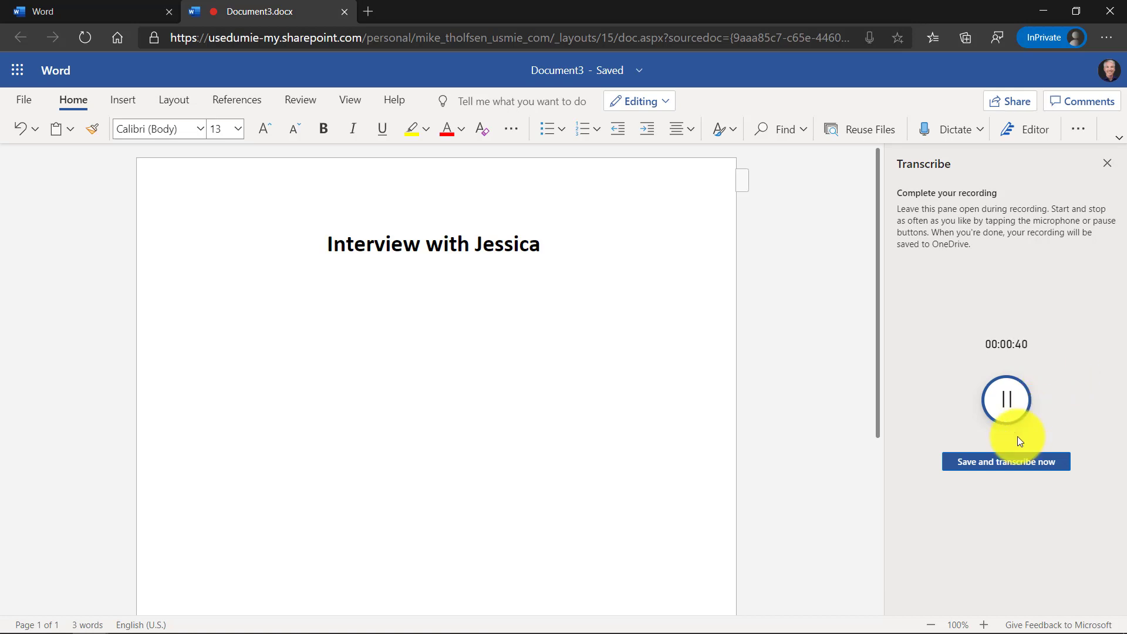
Transcribe the recording and rename every Speaker 2 label to the interviewer's name
left_click(1002, 463)
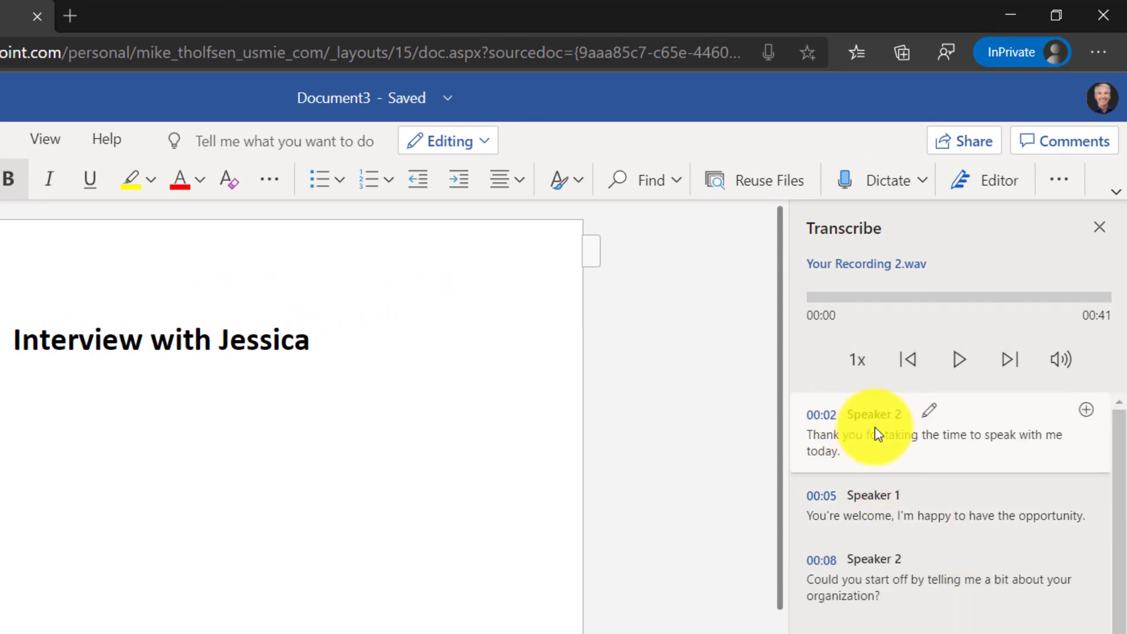
left_click(928, 410)
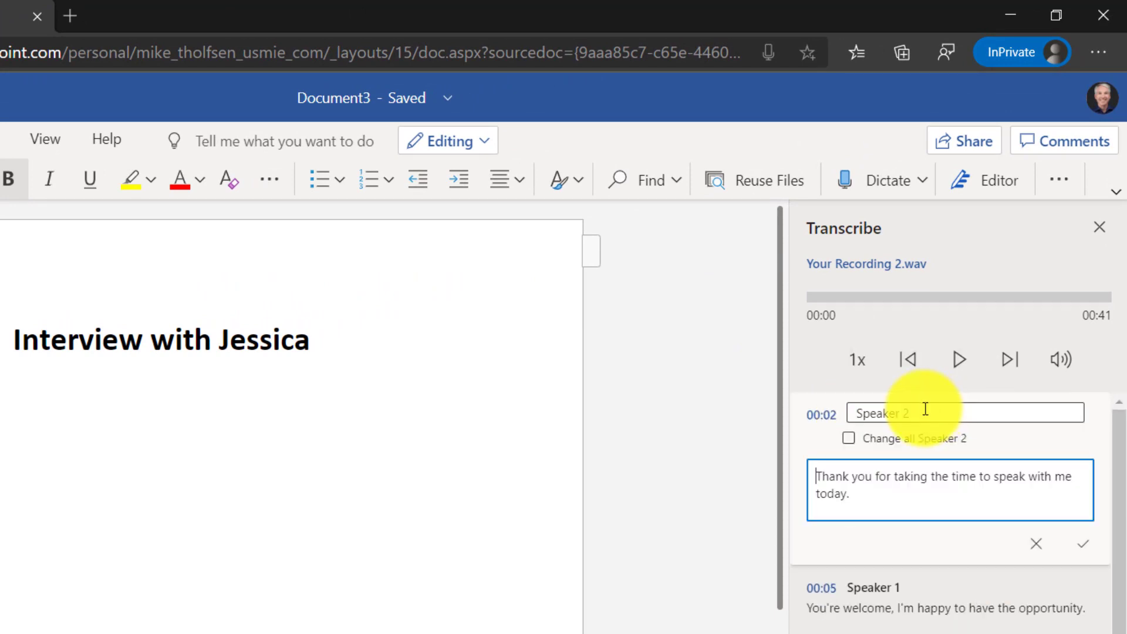
type("Mike")
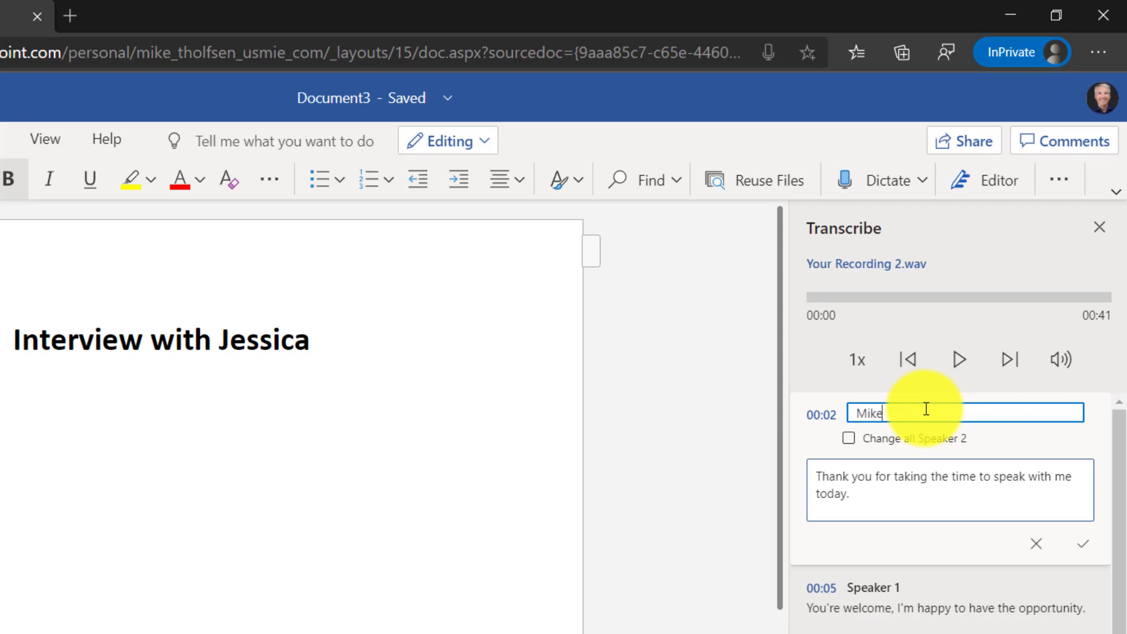
left_click(848, 440)
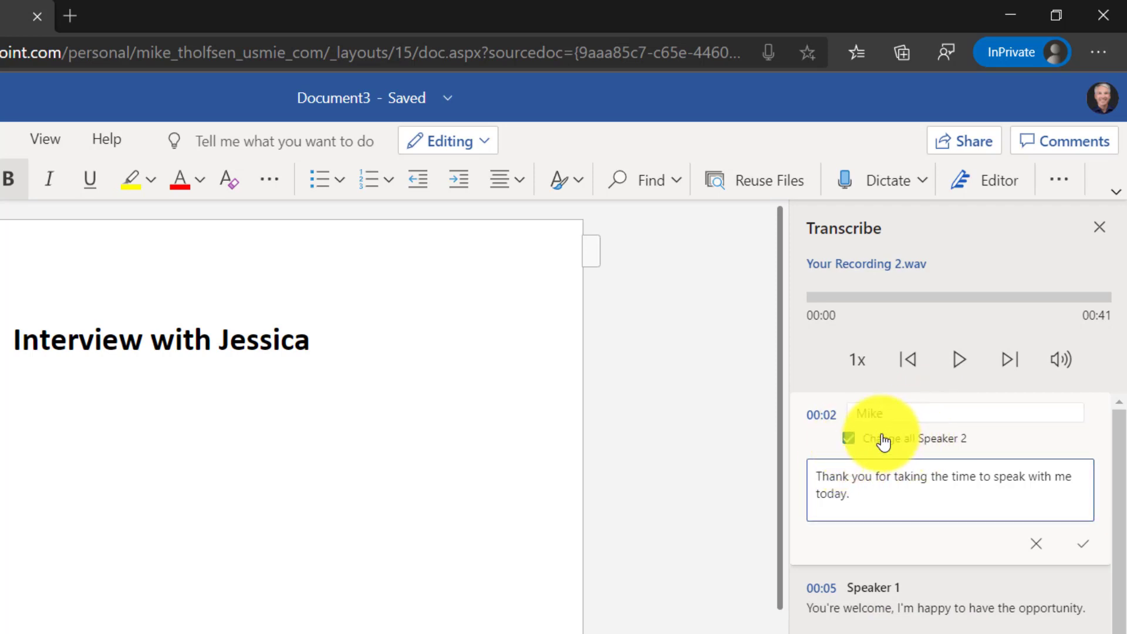
left_click(1083, 545)
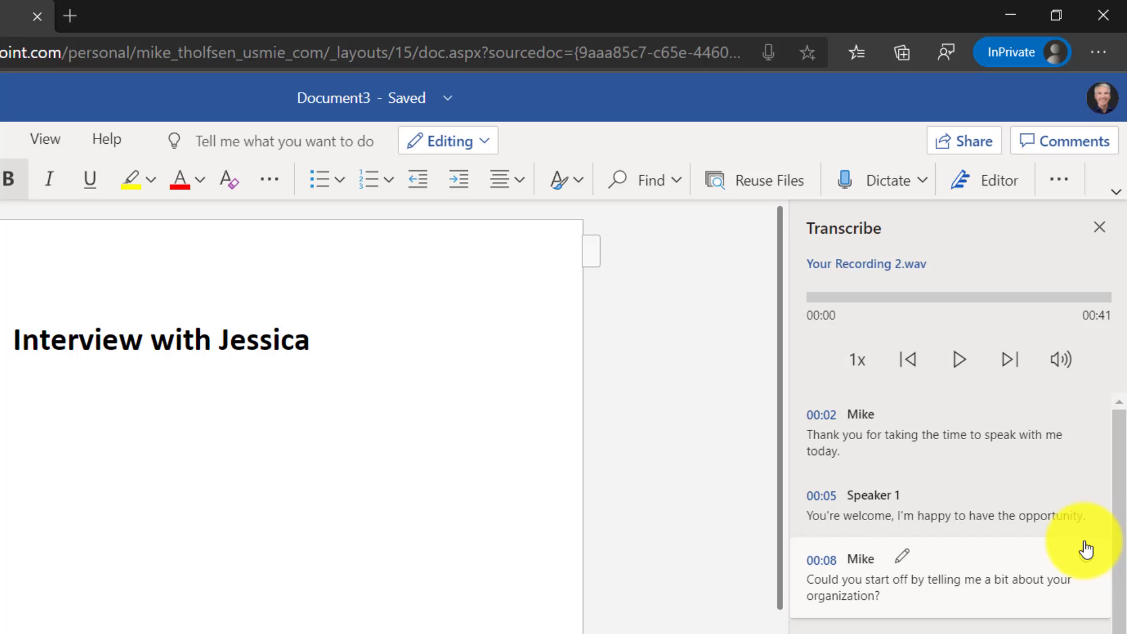
Rename every Speaker 1 label to the interviewee's name
left_click(926, 492)
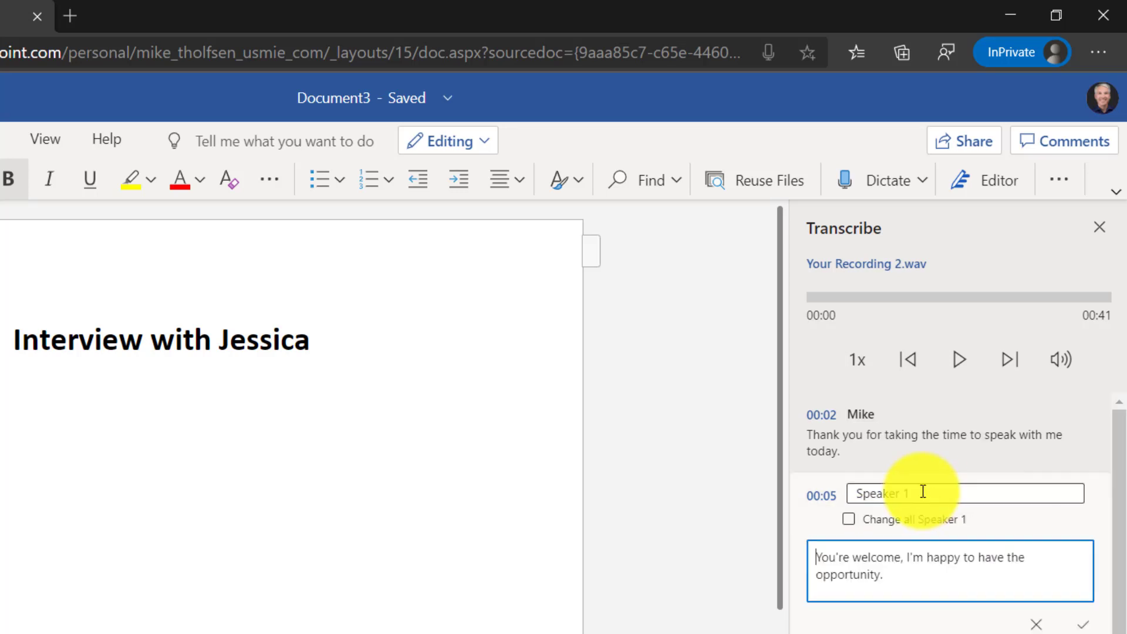
type("Jessica")
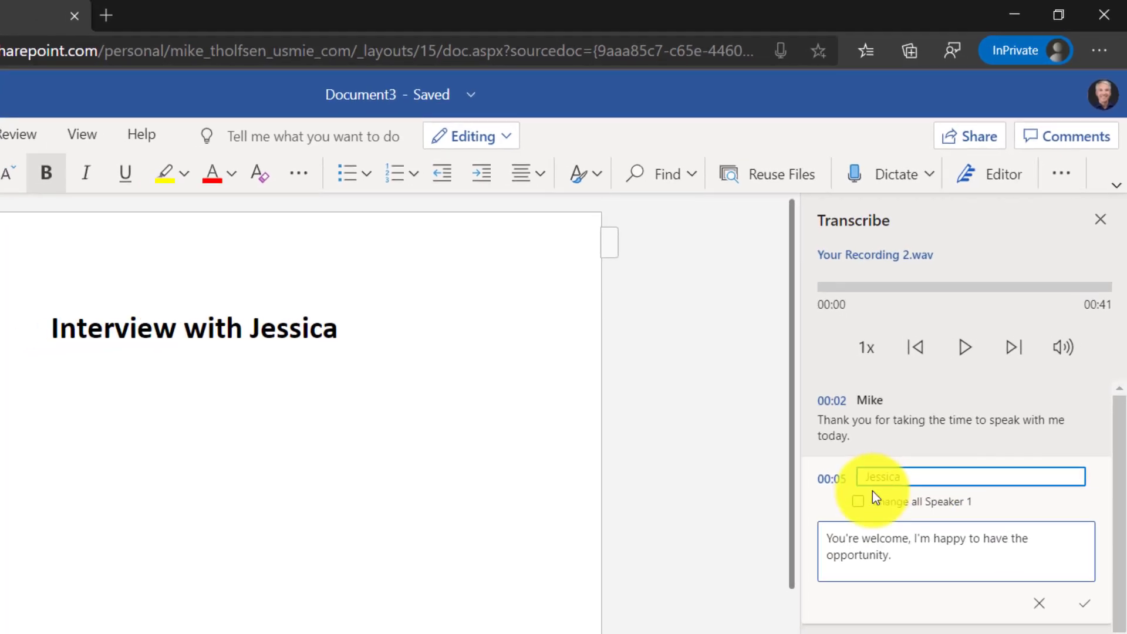
left_click(875, 500)
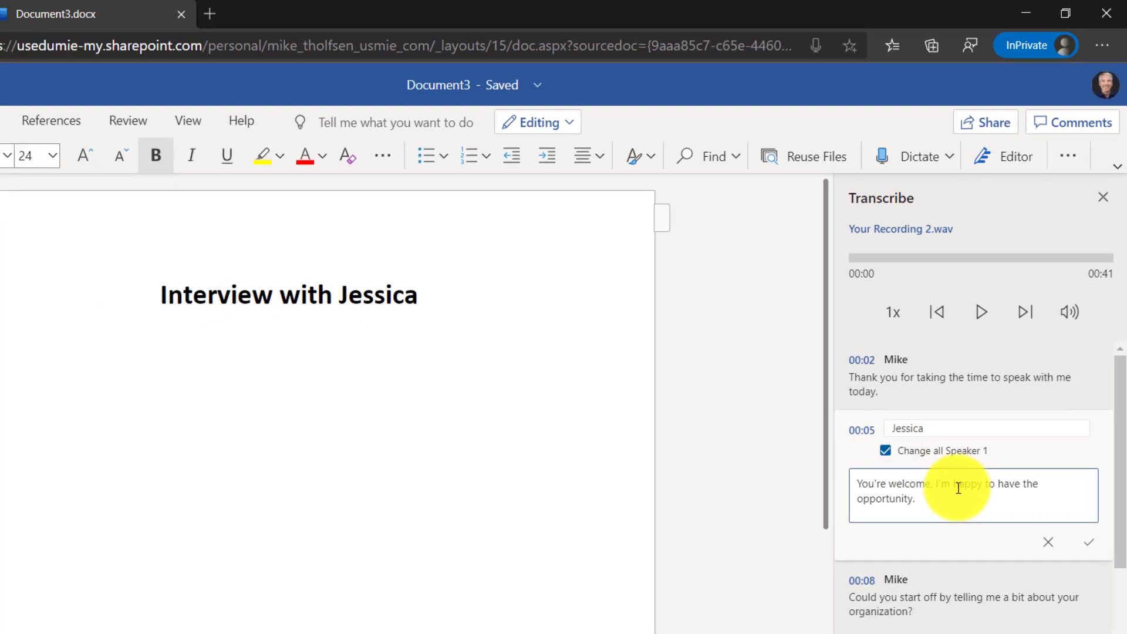
left_click(1084, 603)
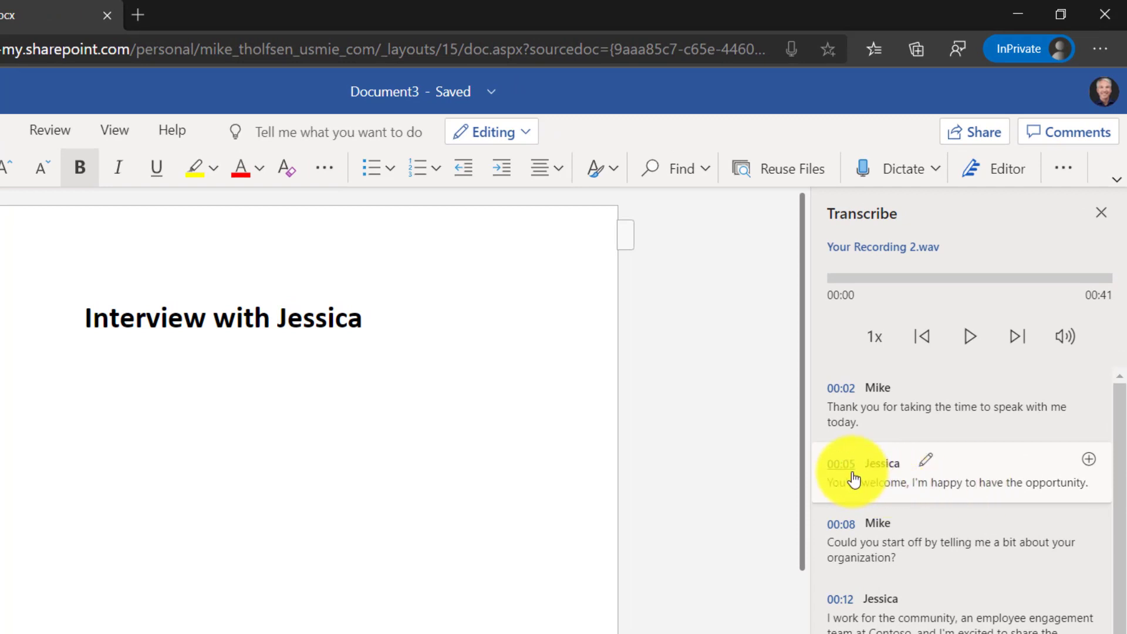
Play short stretches of the recording from the 00:05 and 00:27 entries, pausing each
left_click(842, 469)
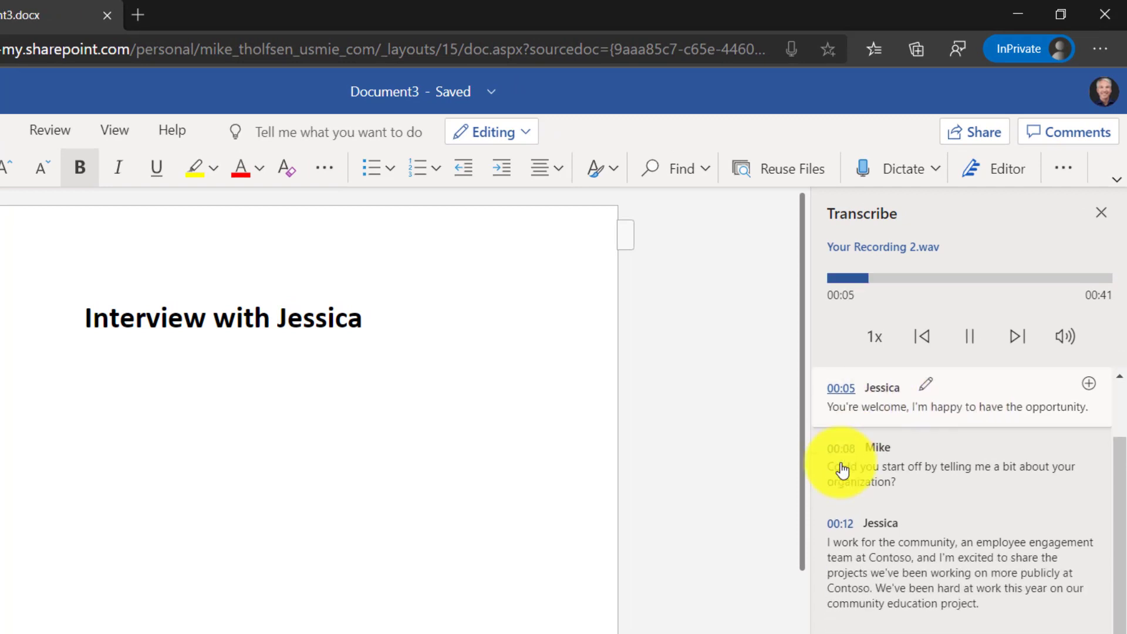
left_click(980, 323)
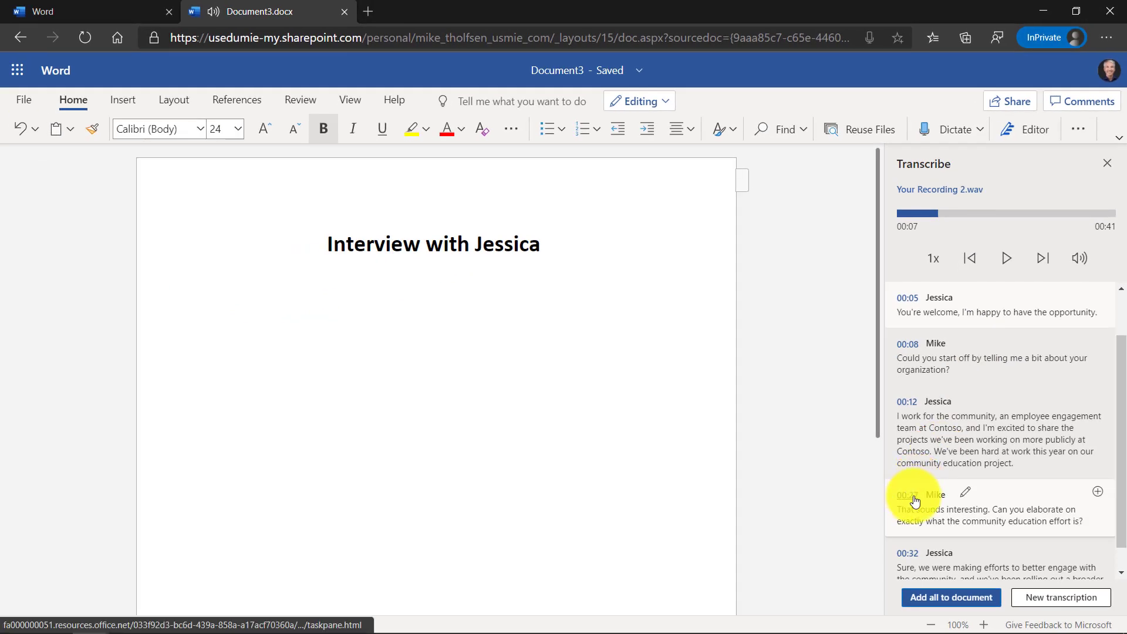
left_click(915, 500)
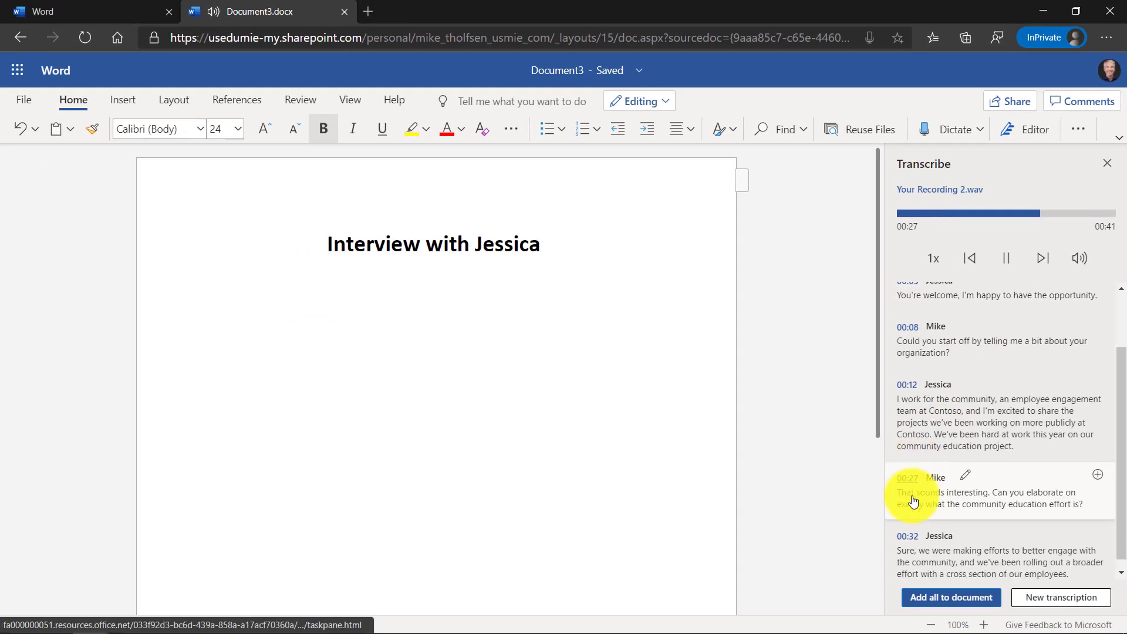
left_click(1008, 258)
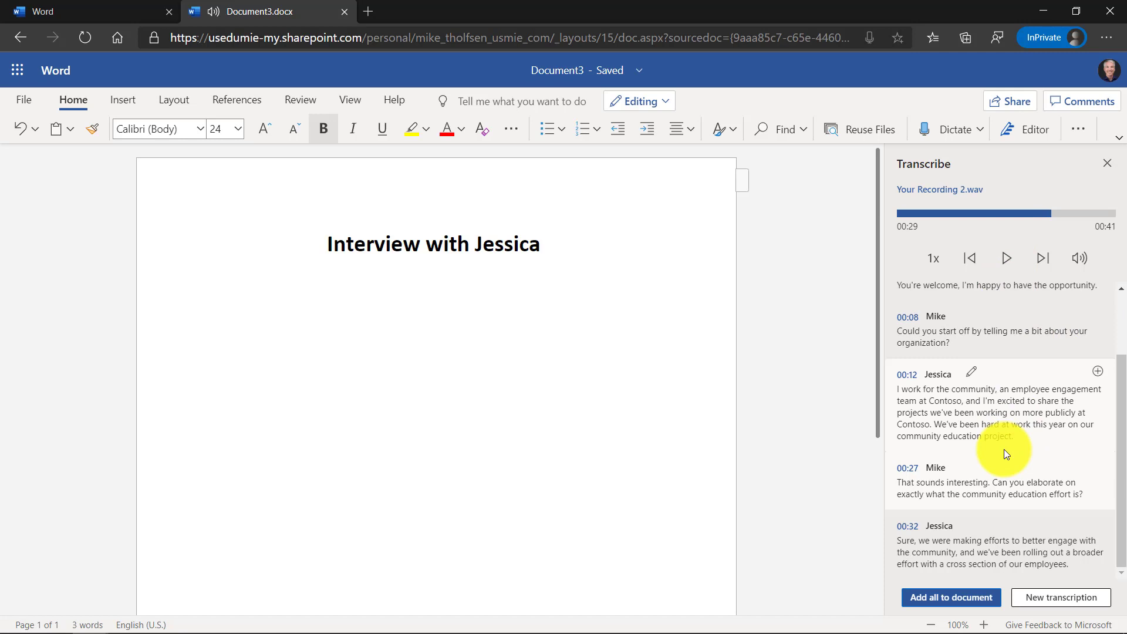
scroll(1004, 449, "up", 3)
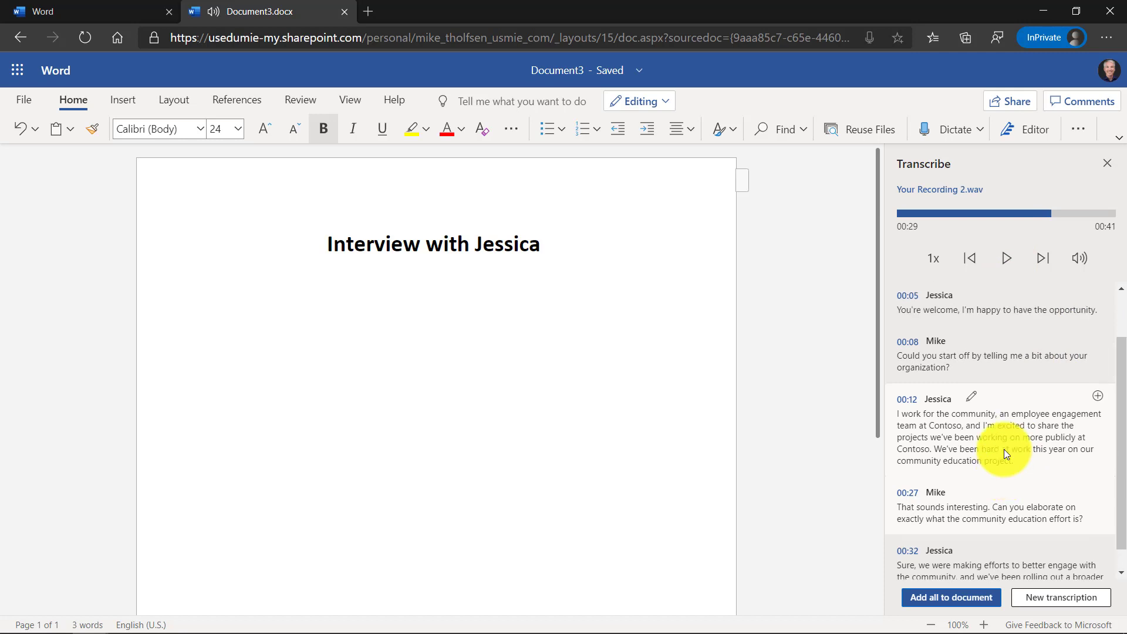
Play the recording at 1.5x speed, pause, and set the speed back to 1x
left_click(940, 264)
left_click(946, 358)
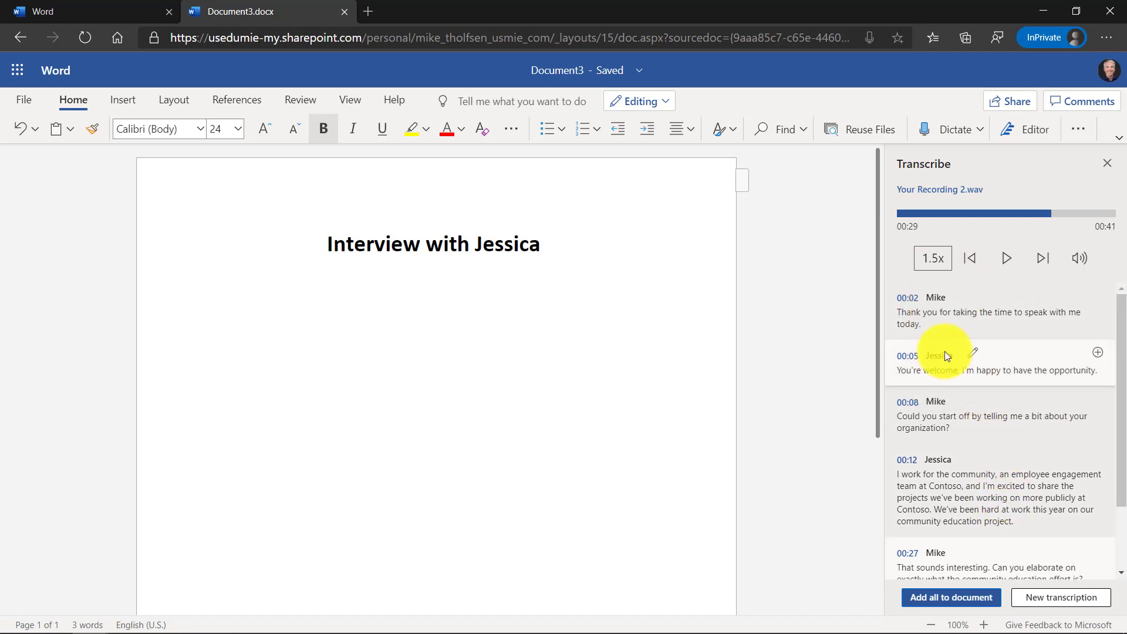
left_click(1007, 259)
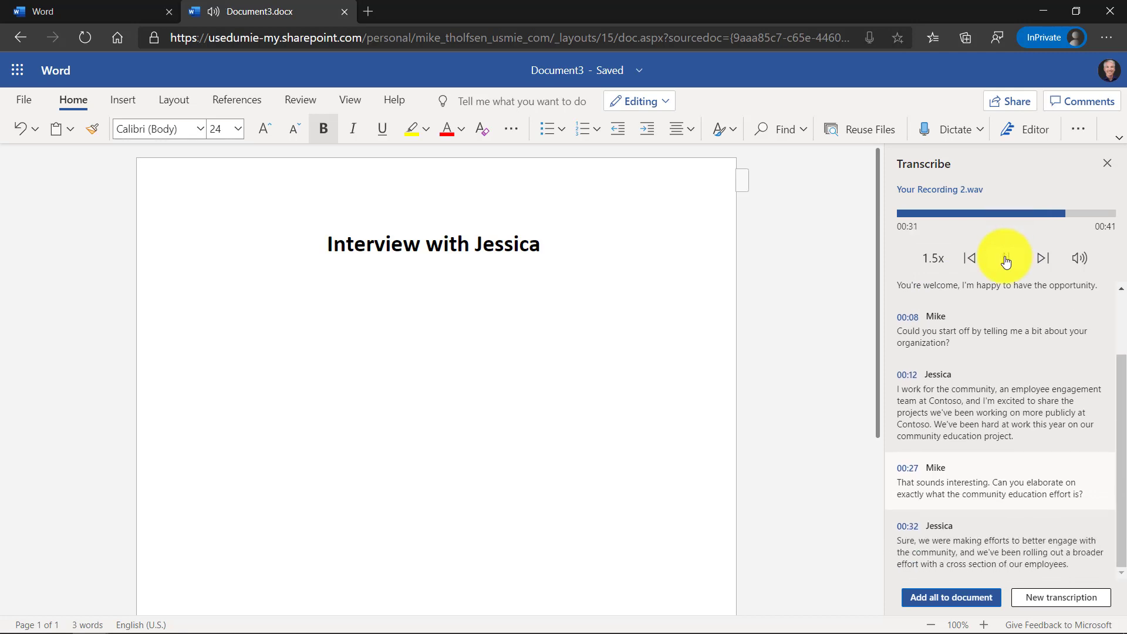
left_click(1006, 260)
left_click(935, 261)
left_click(941, 312)
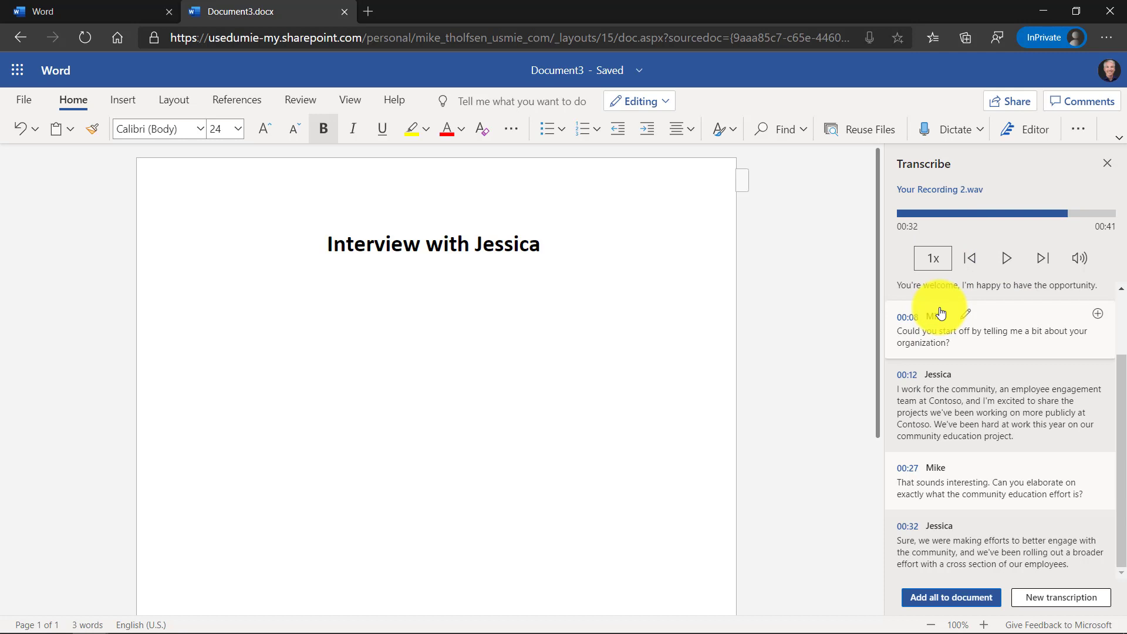
left_click(949, 598)
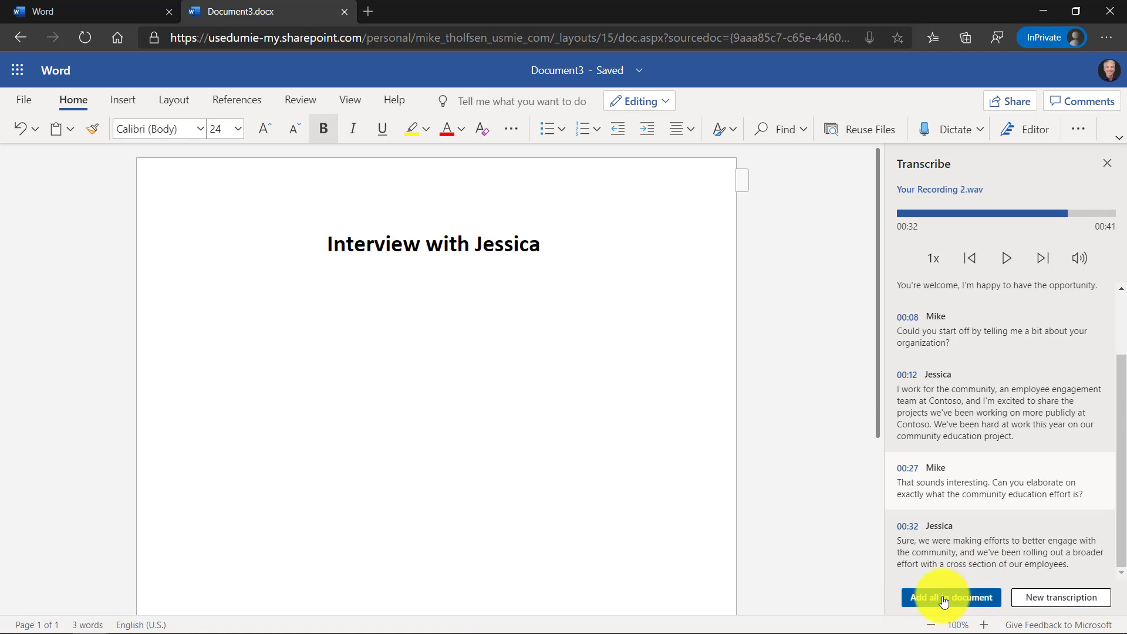
Insert the full transcript and the audio-file link into Document3 with Add all to document
left_click(943, 599)
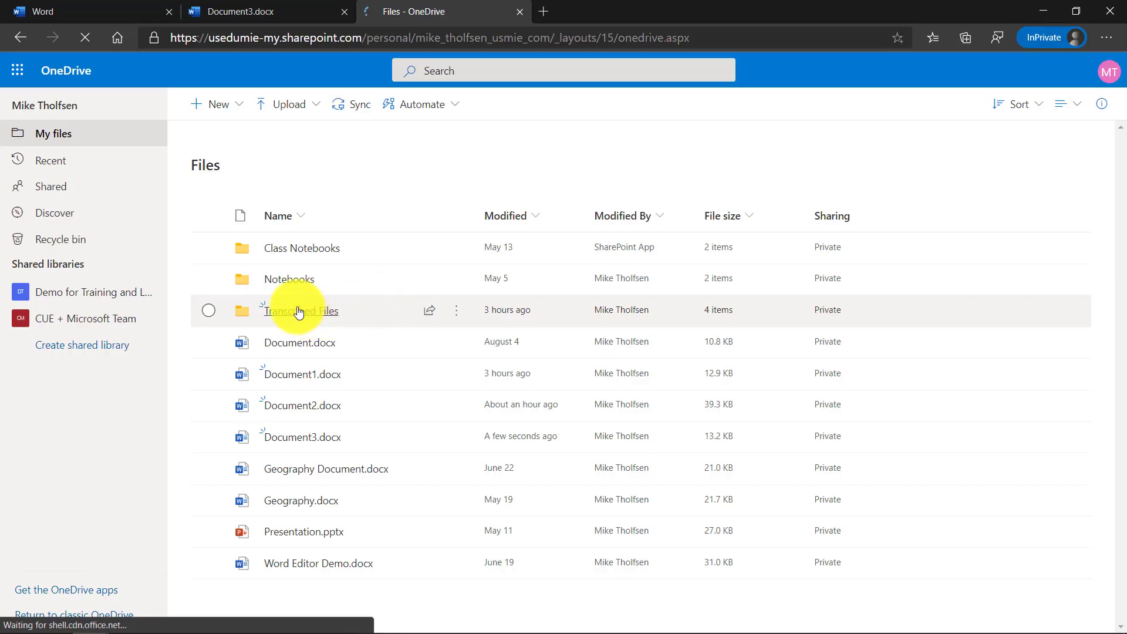
Open OneDrive's Transcribed Files folder, then return to the Document3 tab
left_click(292, 316)
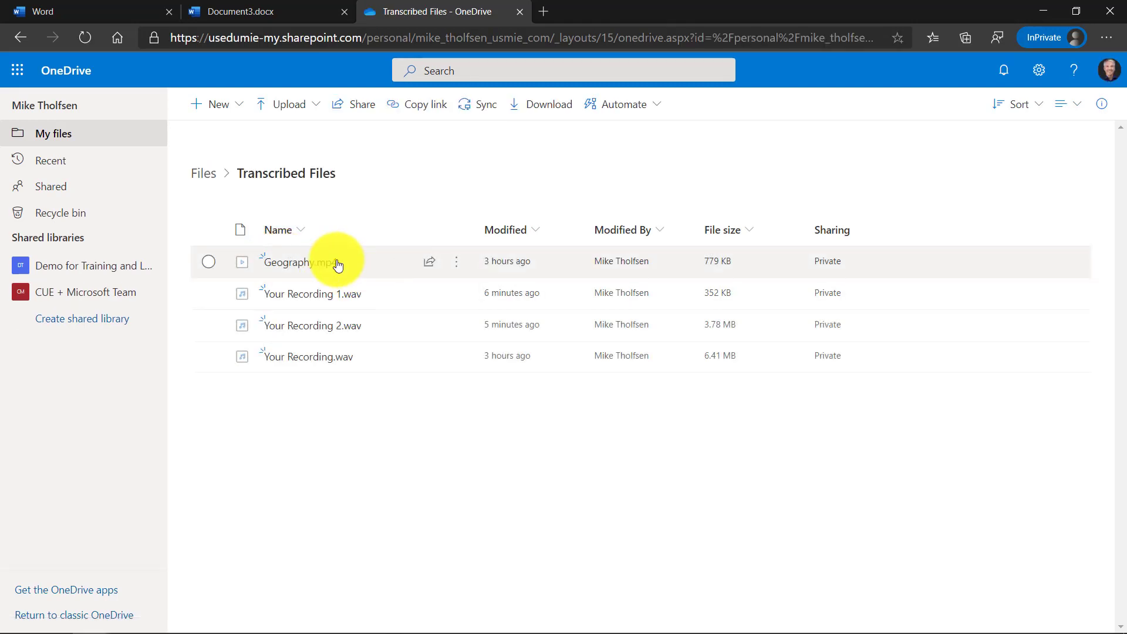
key("ctrl+shift+Tab")
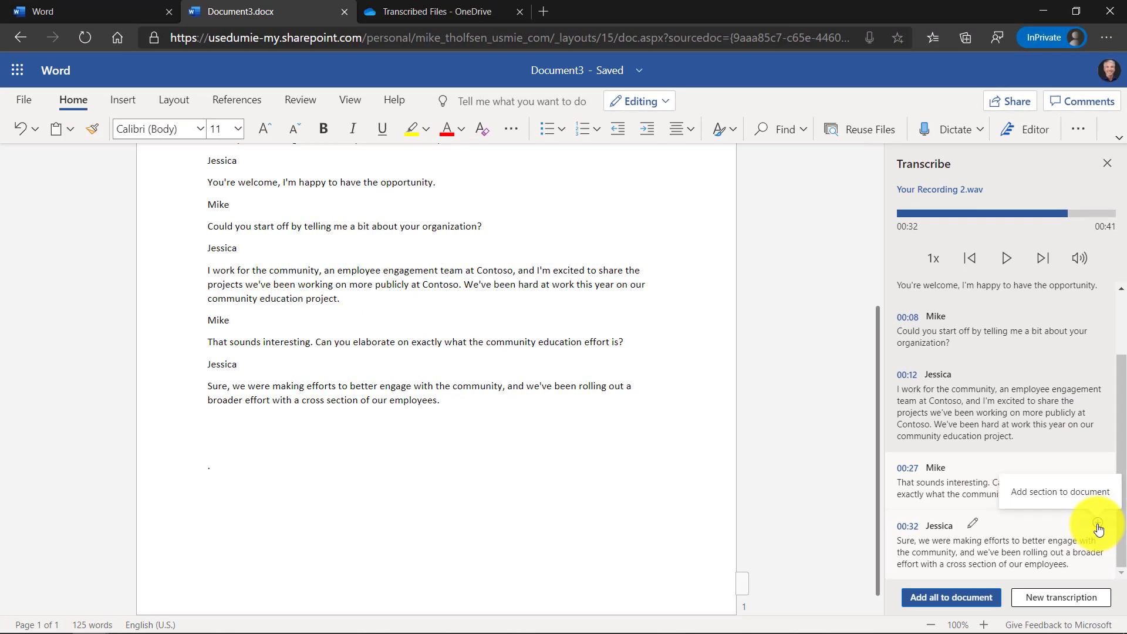
Add the interviewee's 00:32 answer to the document end and bold her name
left_click(1088, 482)
key("shift+Home")
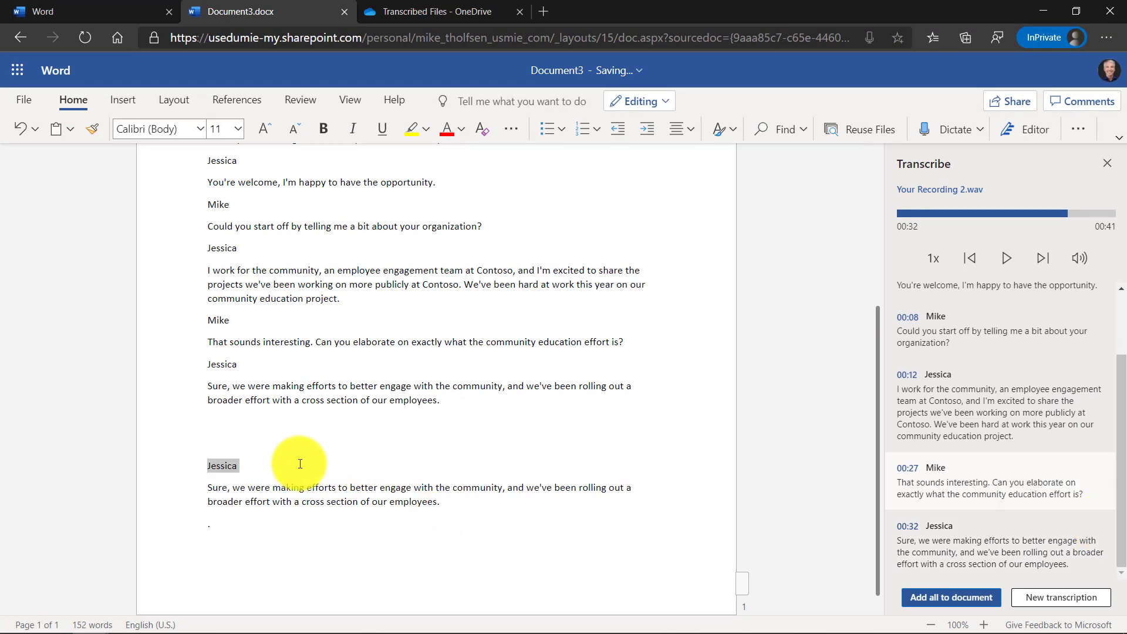
key("ctrl+b")
left_click(450, 498)
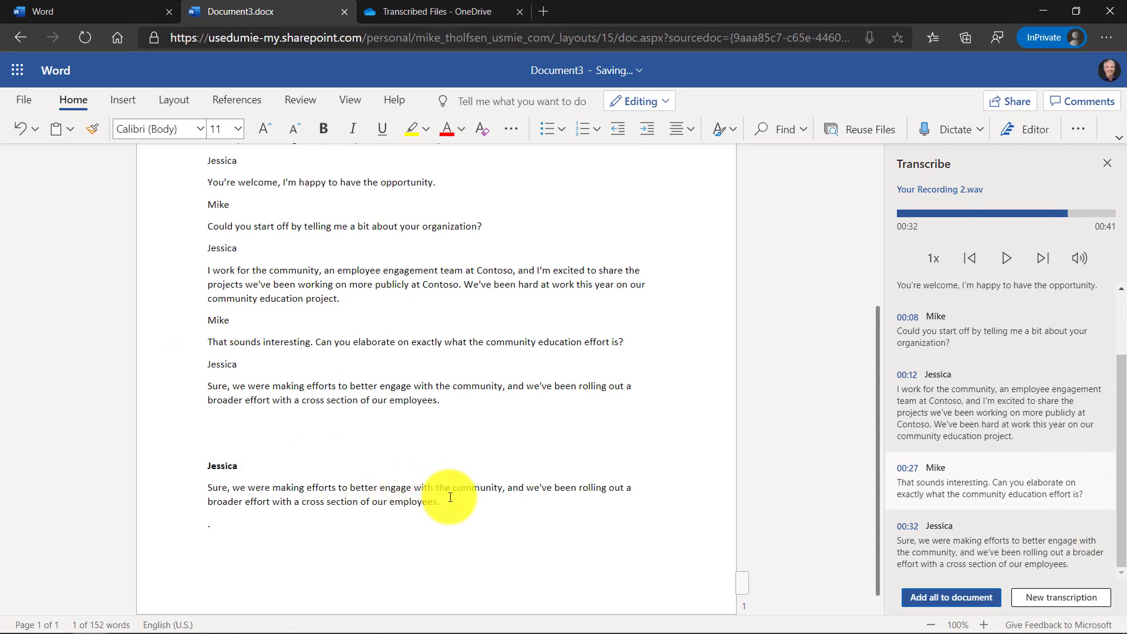
key("shift+Down")
key("shift+Down")
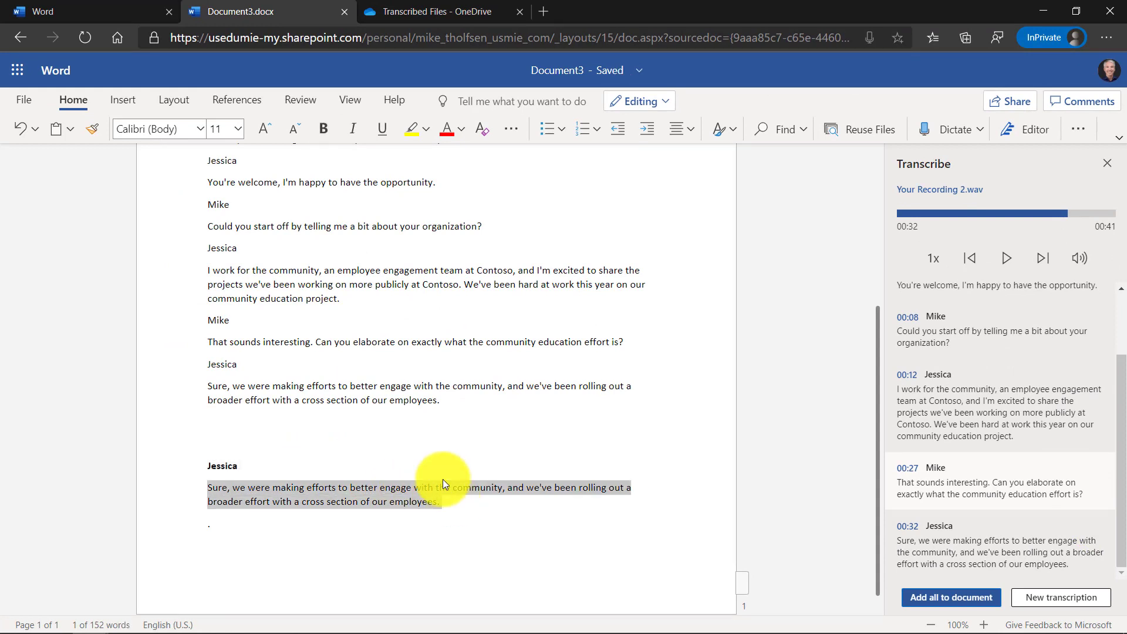
left_click(566, 521)
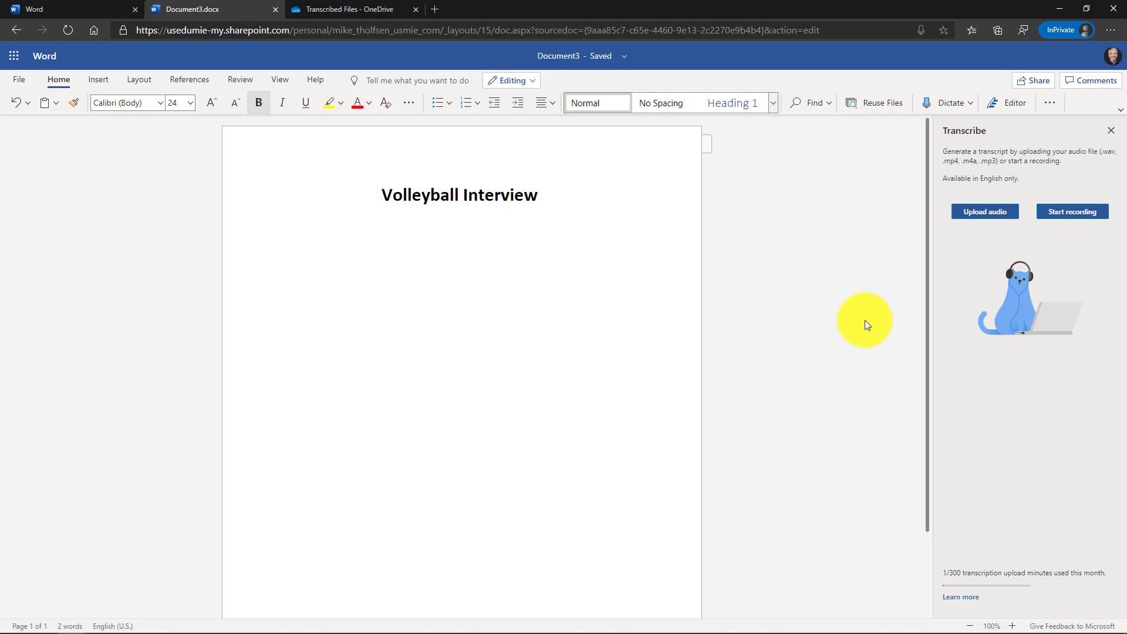
Upload Volleyball Match.mp4 to the Transcribe pane for transcription
left_click(998, 215)
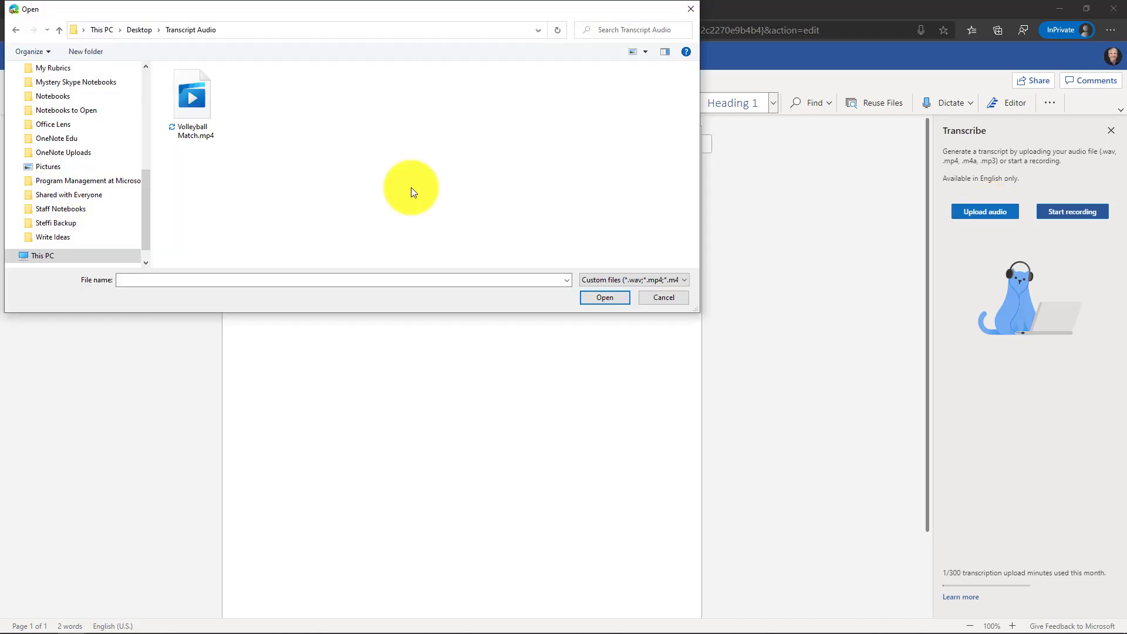
left_click(186, 110)
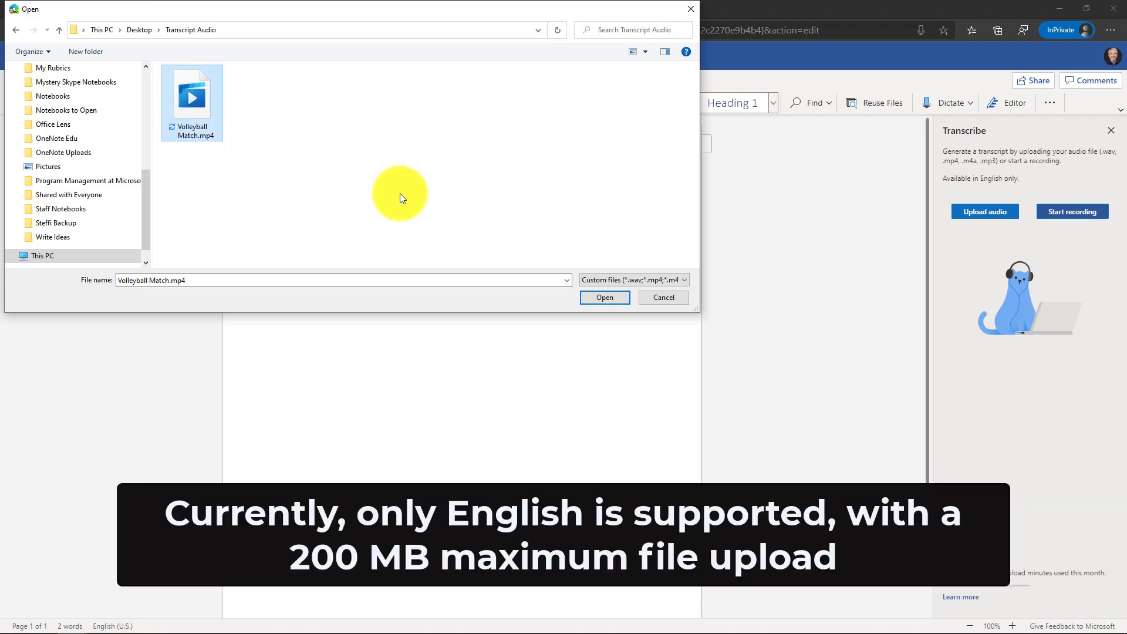
left_click(604, 296)
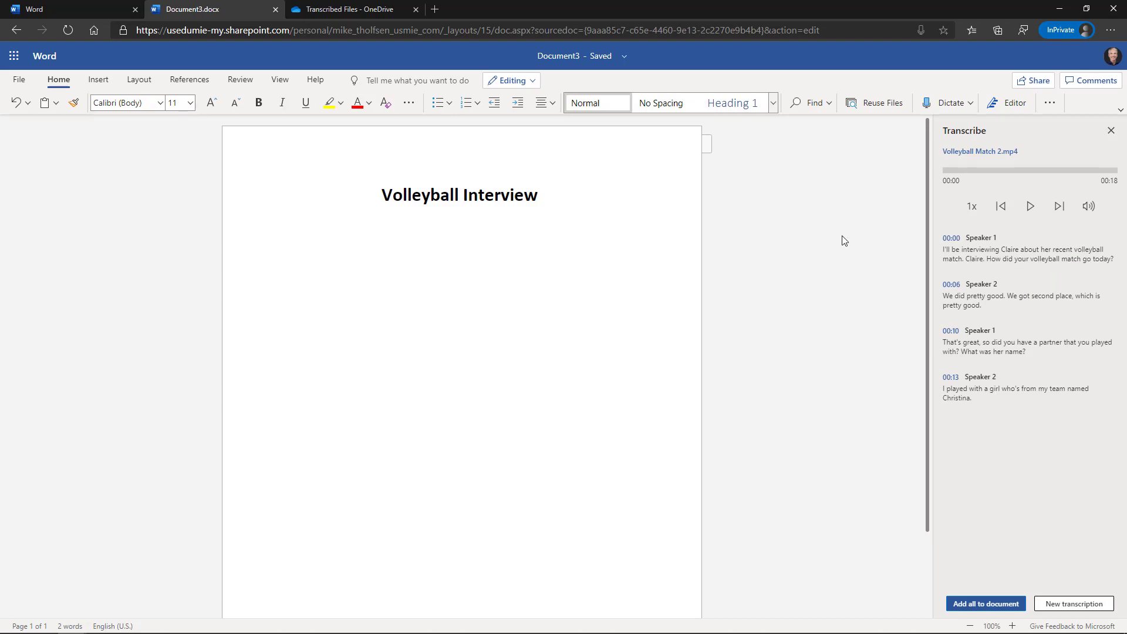
left_click(1031, 237)
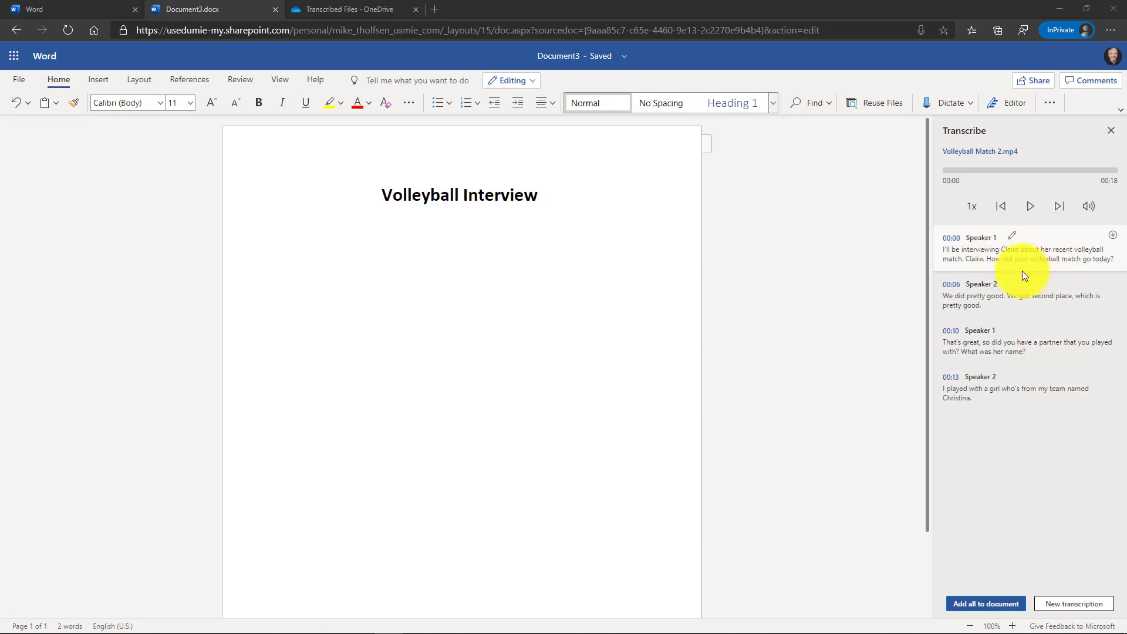
left_click(1011, 282)
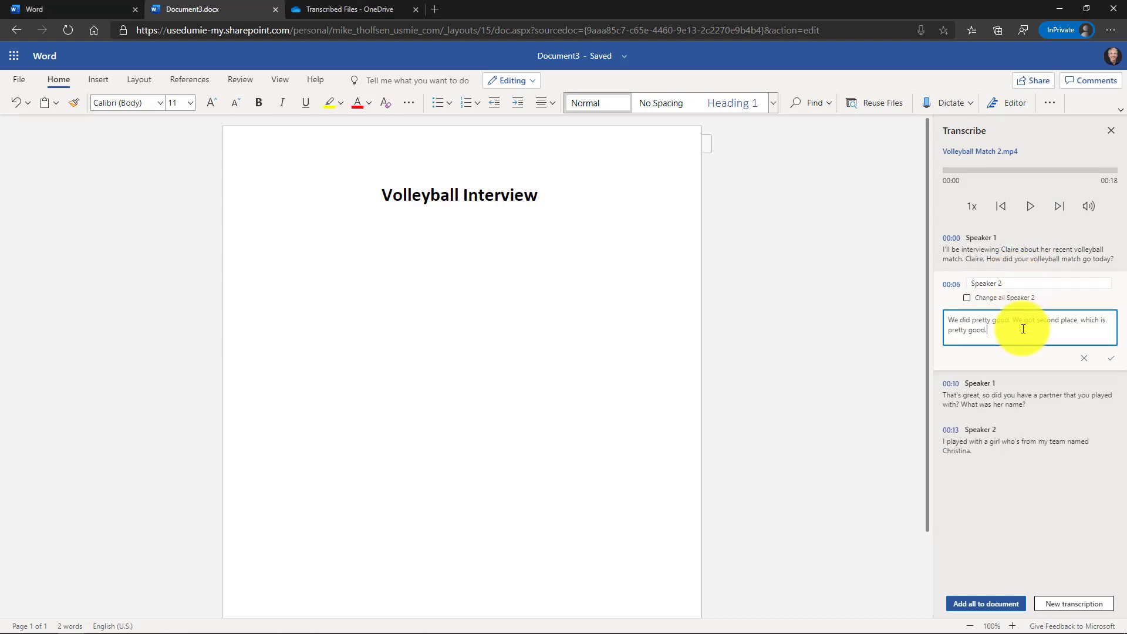
left_click(1111, 358)
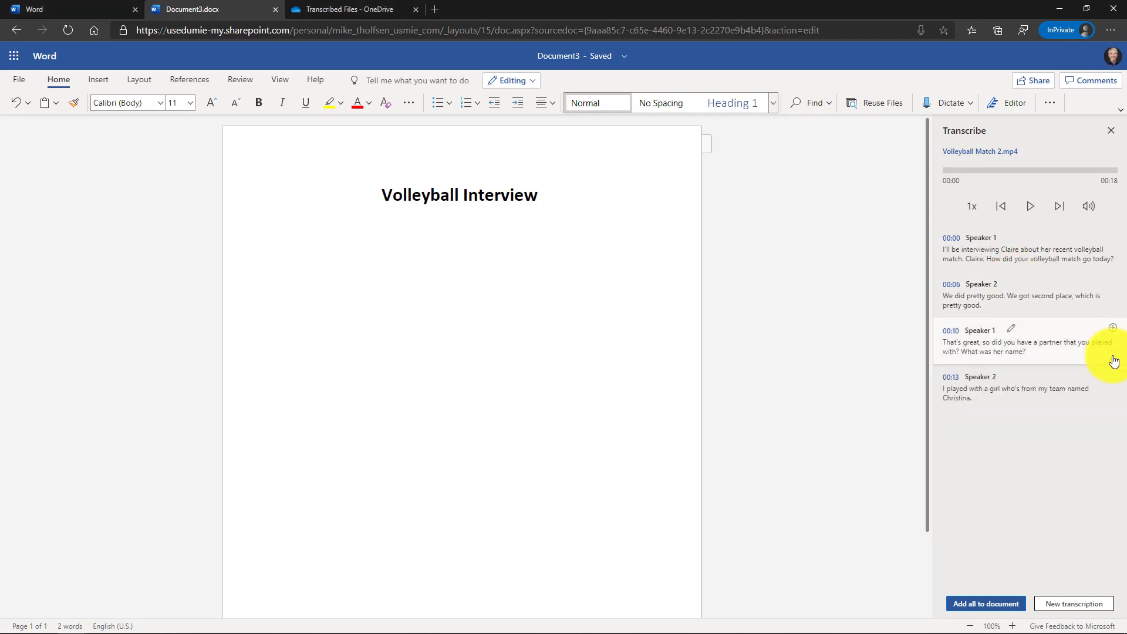